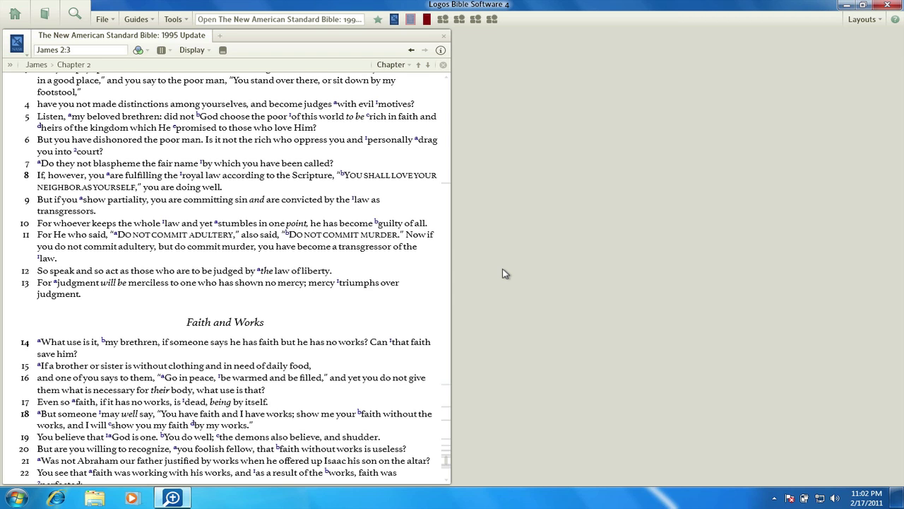
pyautogui.click(84, 49)
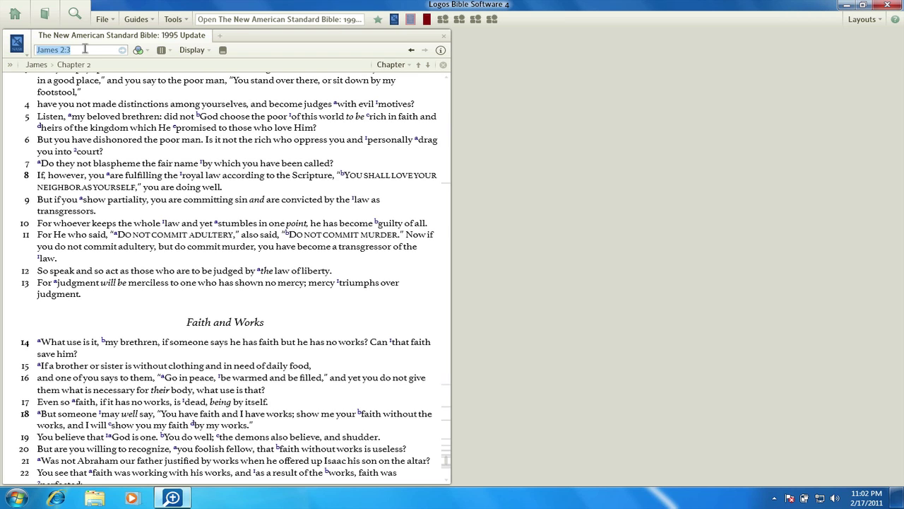
pyautogui.write('James')
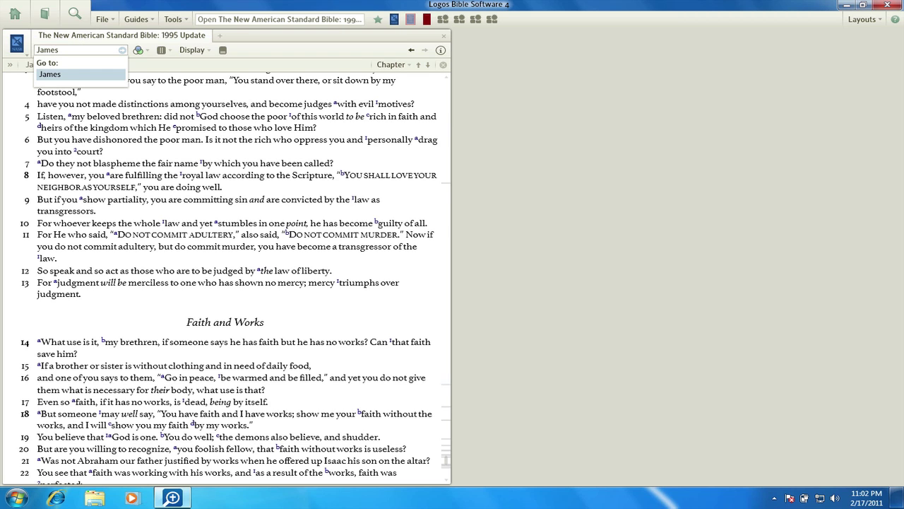
pyautogui.click(213, 180)
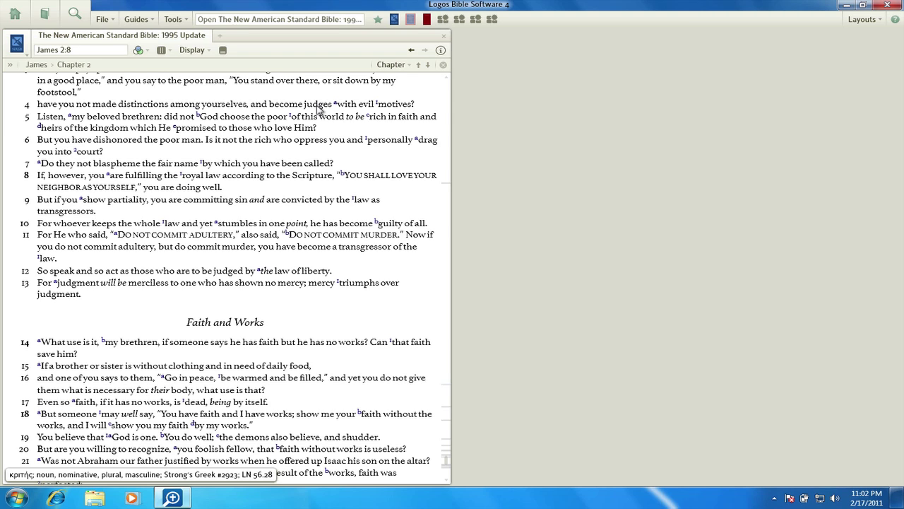
# Step: Show the interlinear pane, examine the Greek behind "judges" in James 2:4, and hide the pane again
pyautogui.click(210, 53)
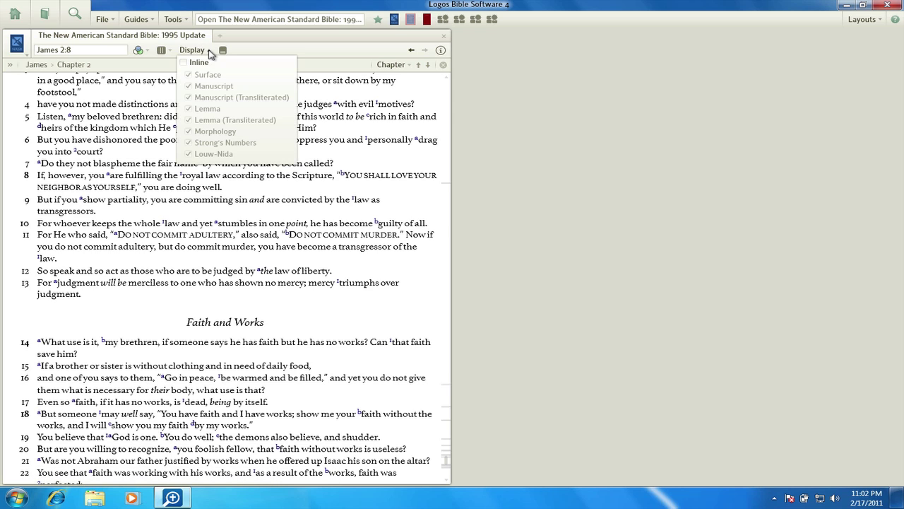
pyautogui.click(224, 50)
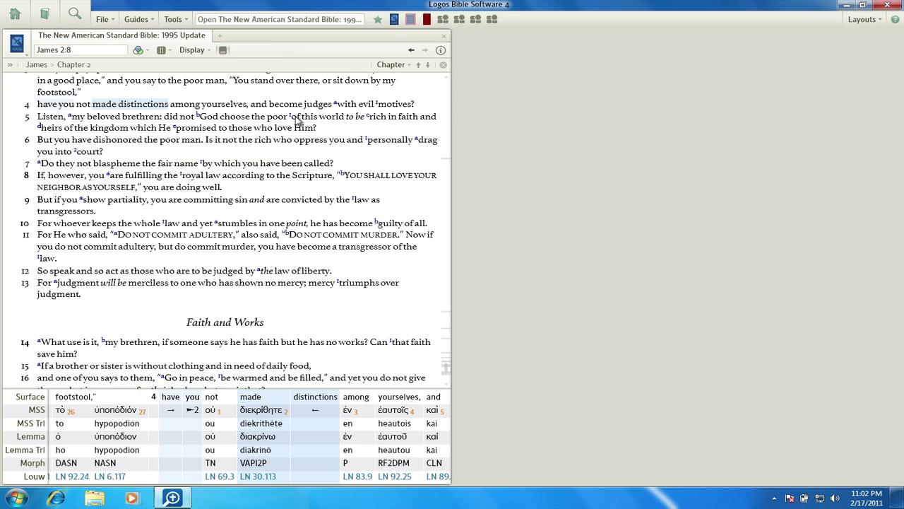
pyautogui.click(322, 104)
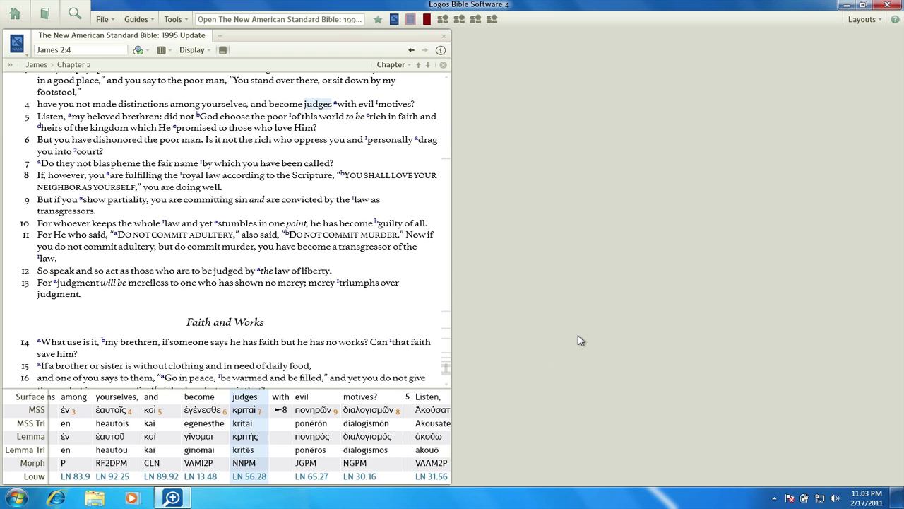
pyautogui.click(224, 51)
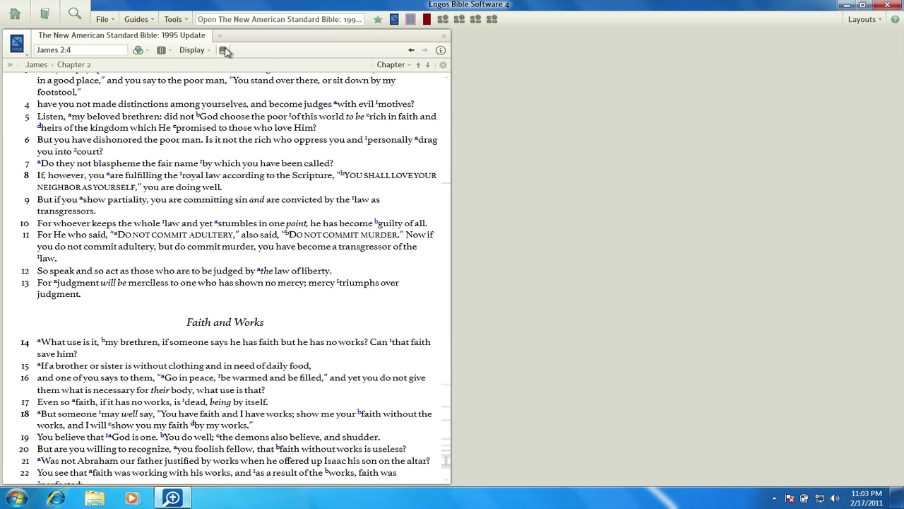
# Step: Open a new search and run a Morph search of James in the NAS for lemma:κρίνω
pyautogui.click(74, 12)
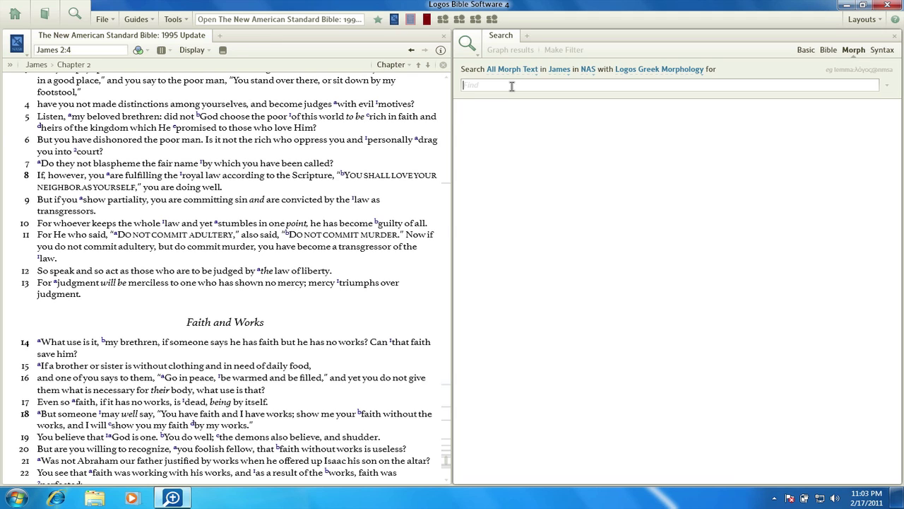
pyautogui.write('lemma')
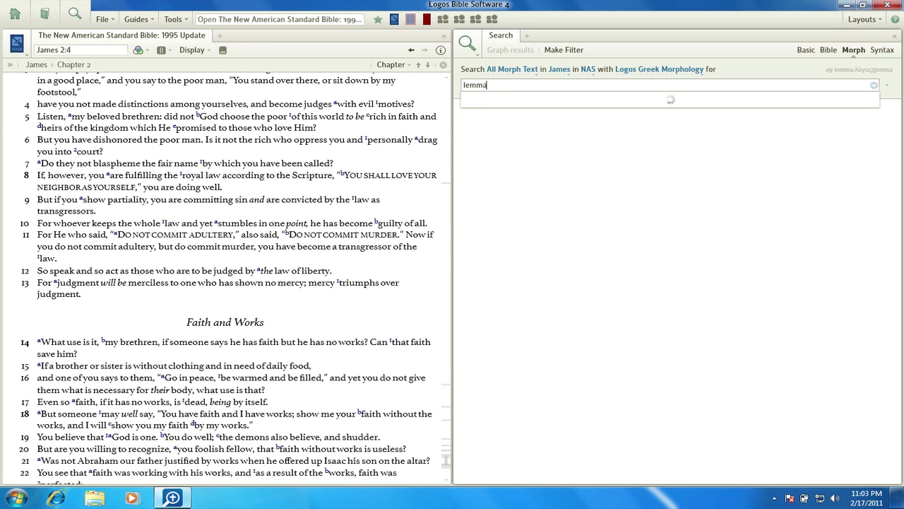
pyautogui.write(':')
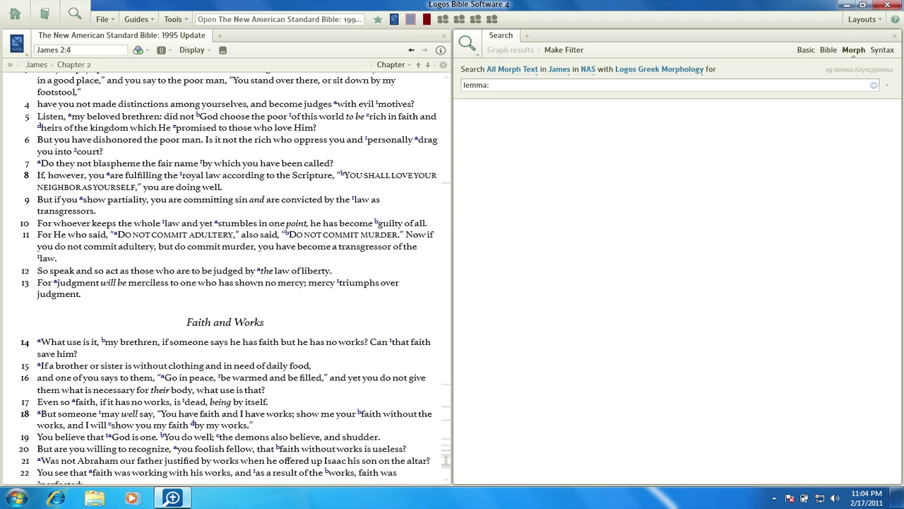
pyautogui.write('k')
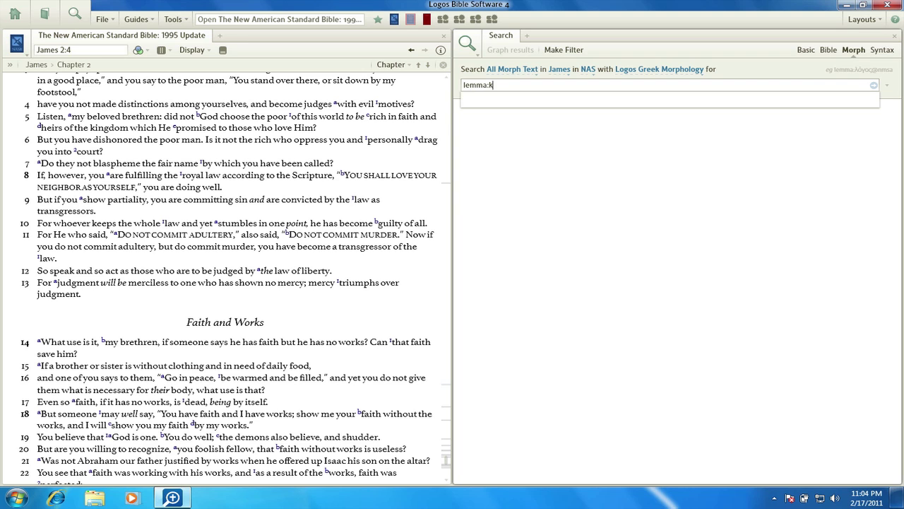
pyautogui.write('rin')
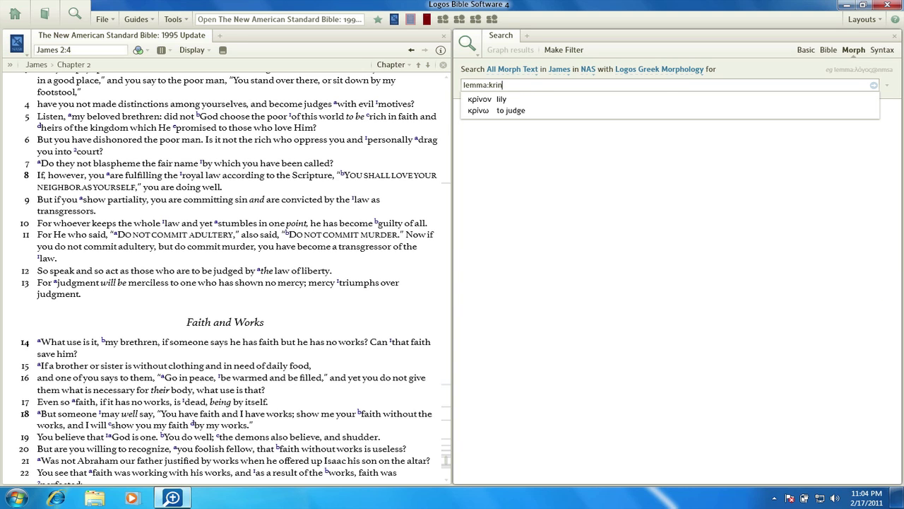
pyautogui.click(505, 112)
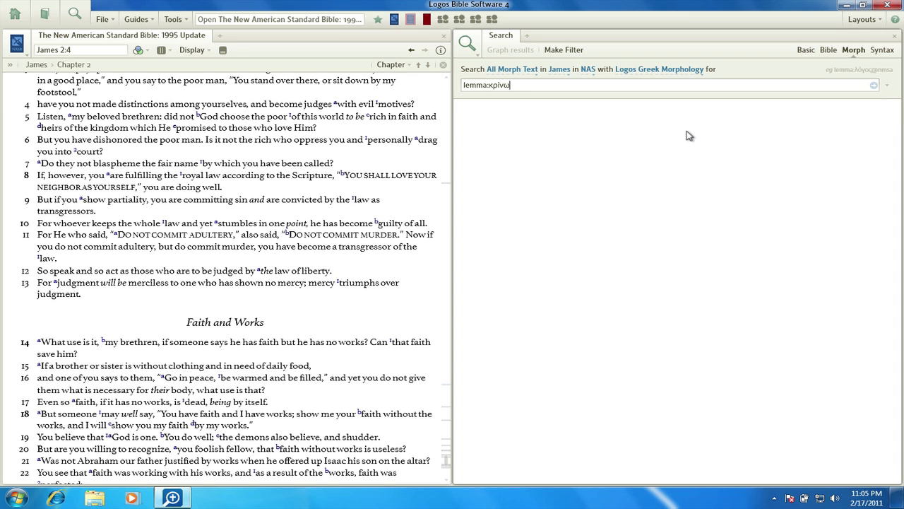
pyautogui.press('Return')
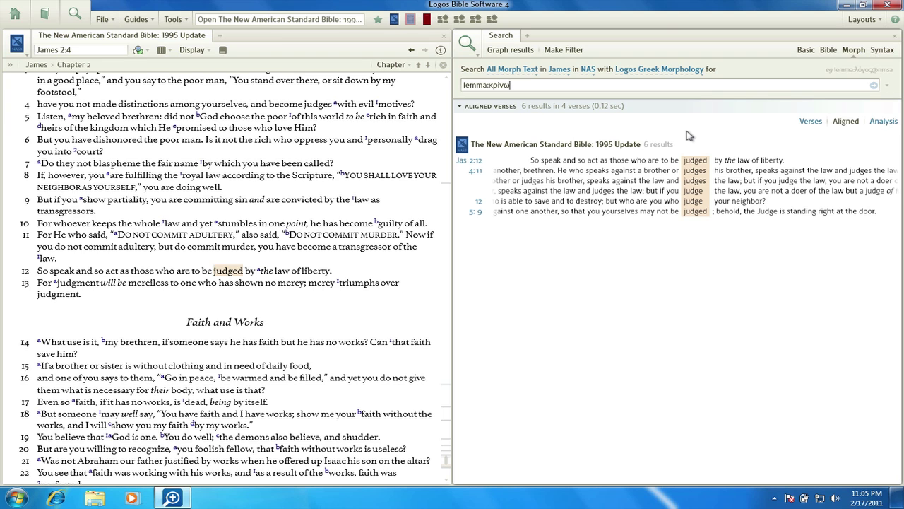
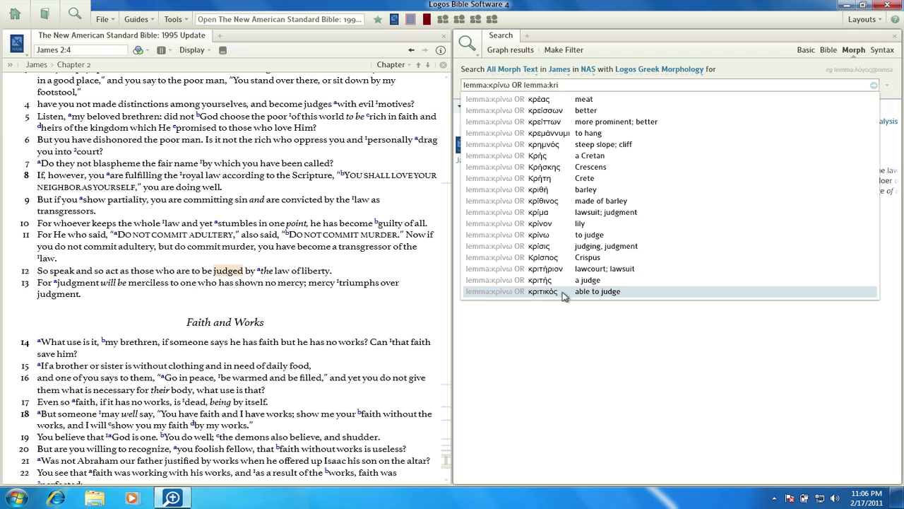
# Step: Extend the Morph query with the related lemmas κρίμα (lawsuit; judgment) and κρίσις (judging, judgment), joined by OR
pyautogui.click(575, 216)
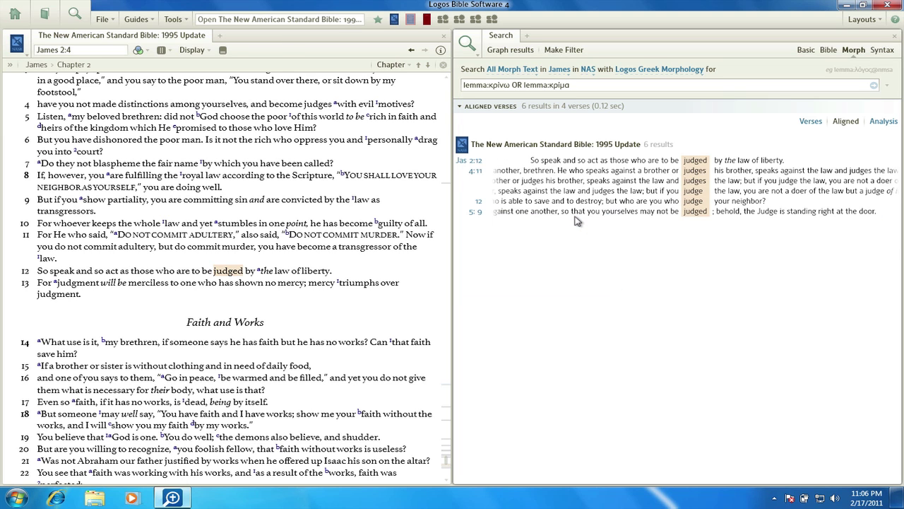
pyautogui.write('OR')
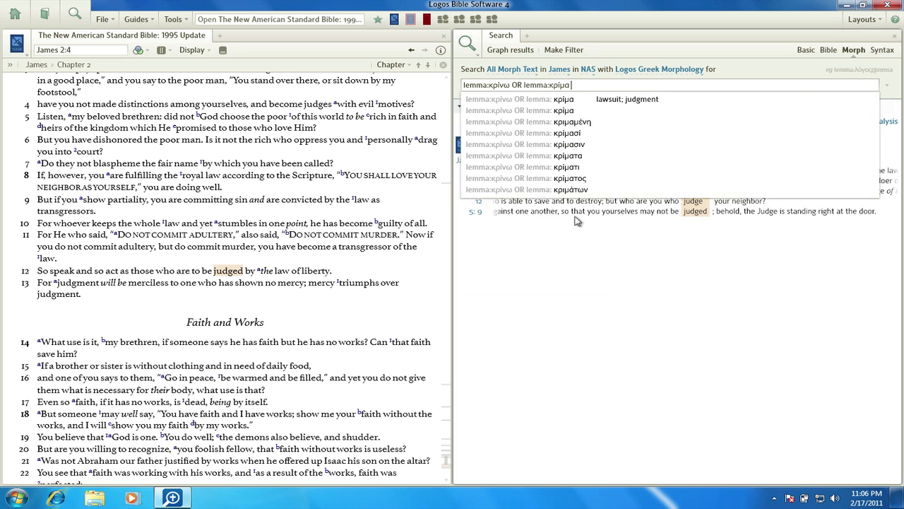
pyautogui.write(' lemma')
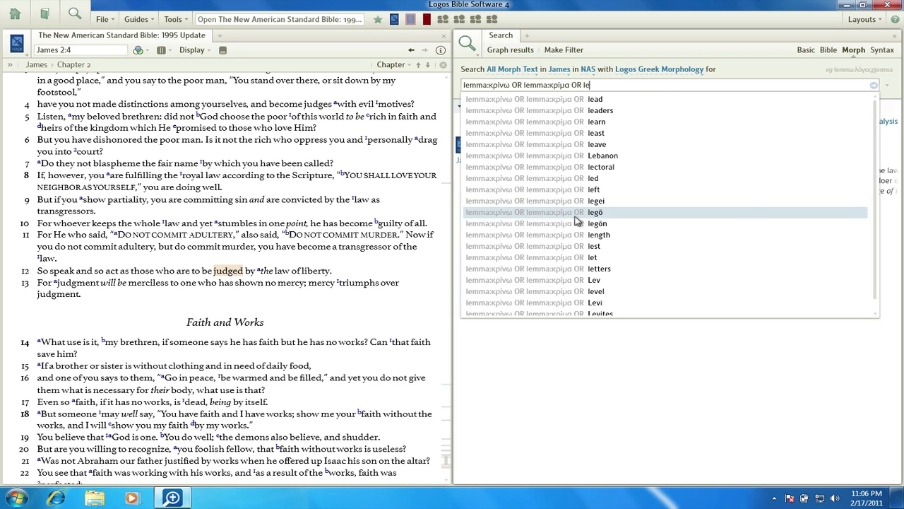
pyautogui.write(':kro')
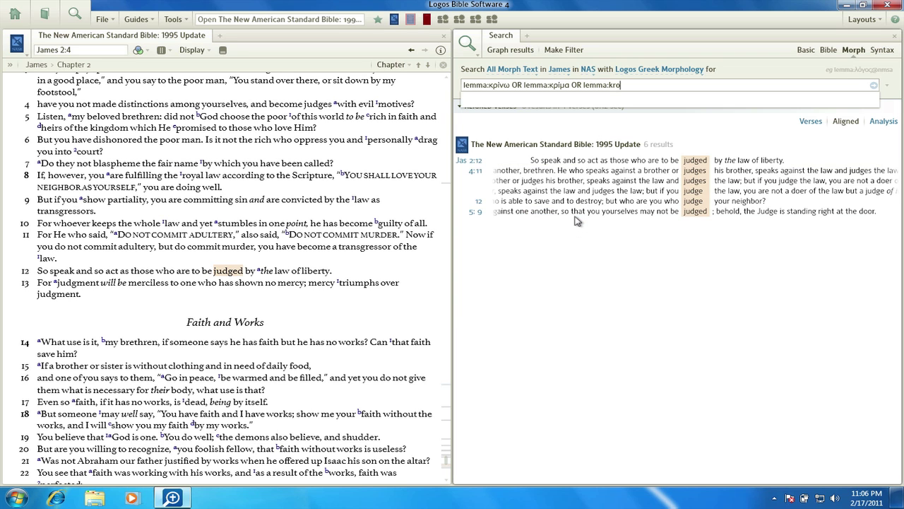
pyautogui.press('BackSpace')
pyautogui.write('i')
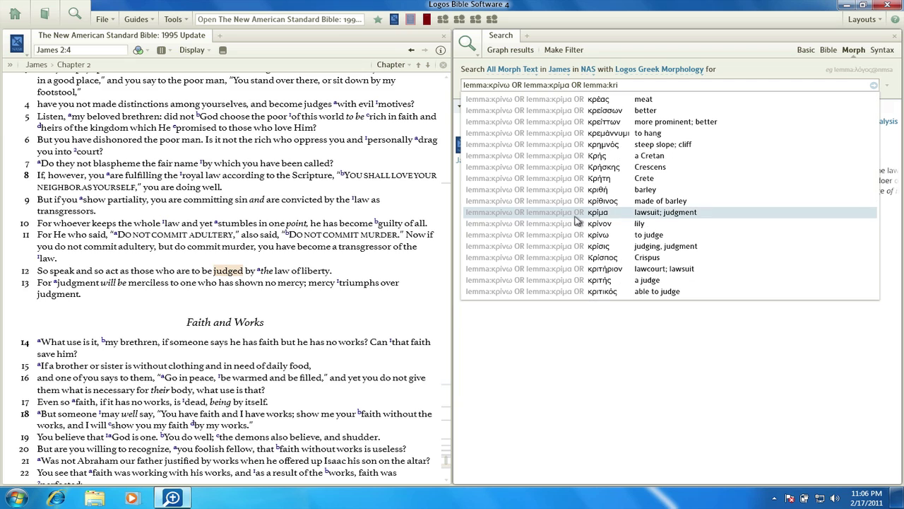
pyautogui.click(663, 249)
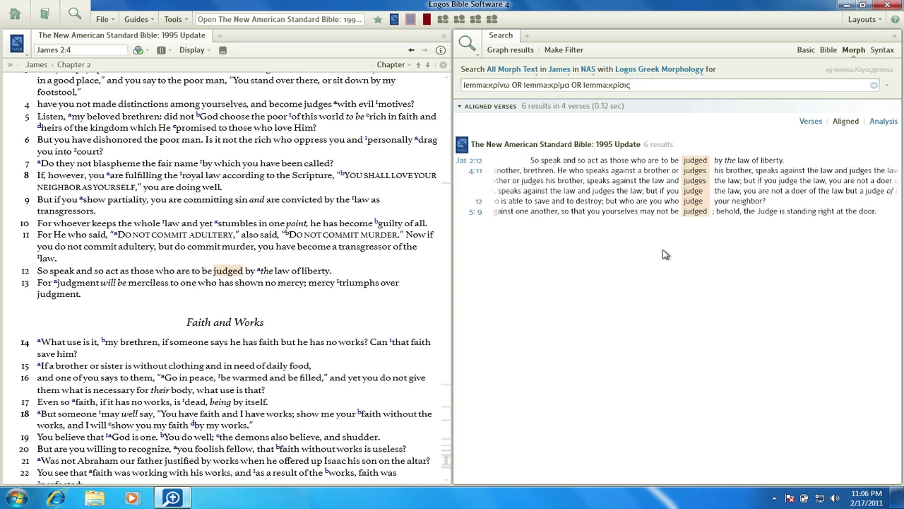
# Step: Add OR lemma:κριτήριον (lawcourt; lawsuit) and OR lemma:κριτής (a judge) to the Morph query
pyautogui.write('OR')
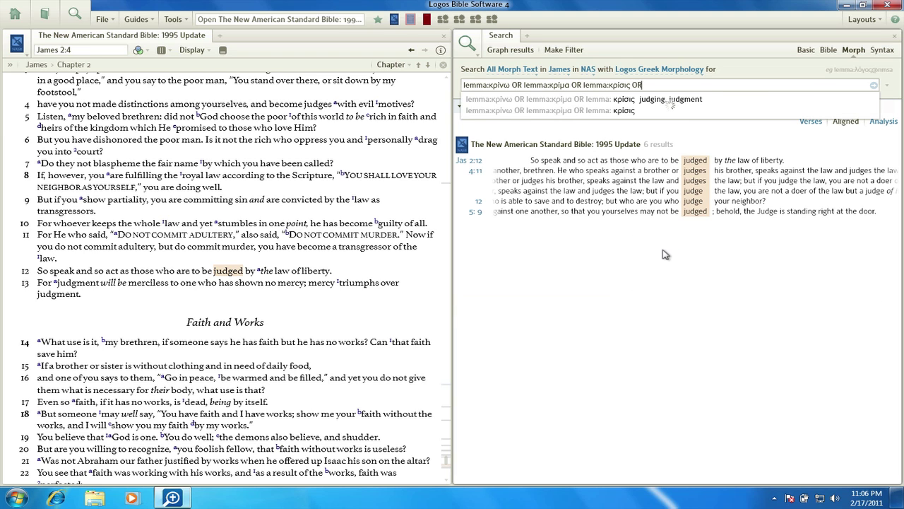
pyautogui.write(' lemma:κ')
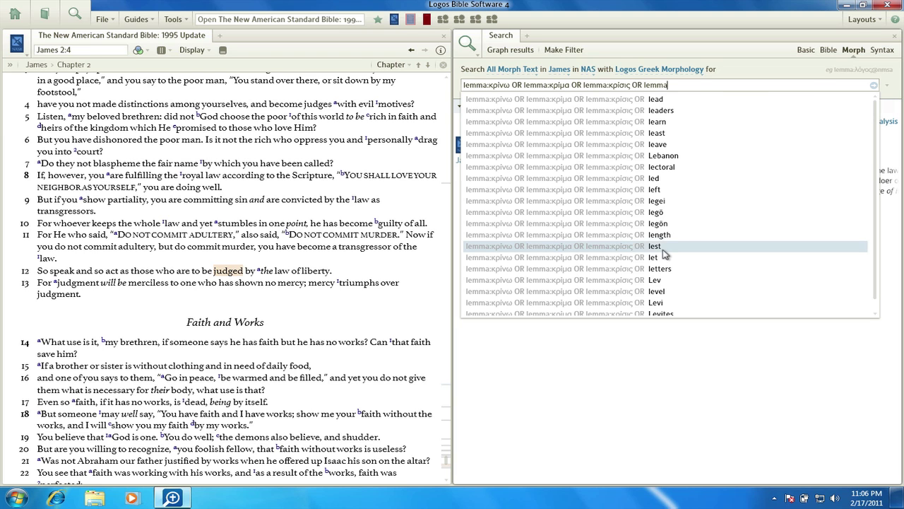
pyautogui.write('ρι')
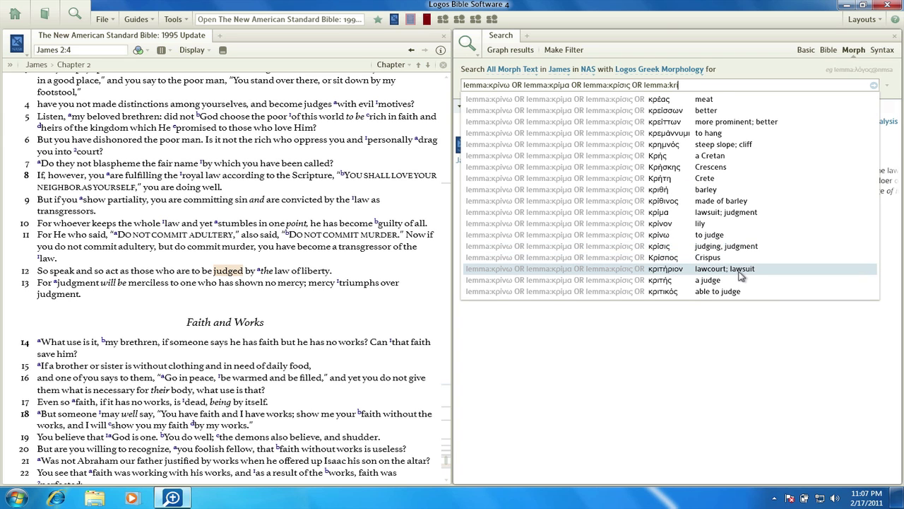
pyautogui.click(714, 268)
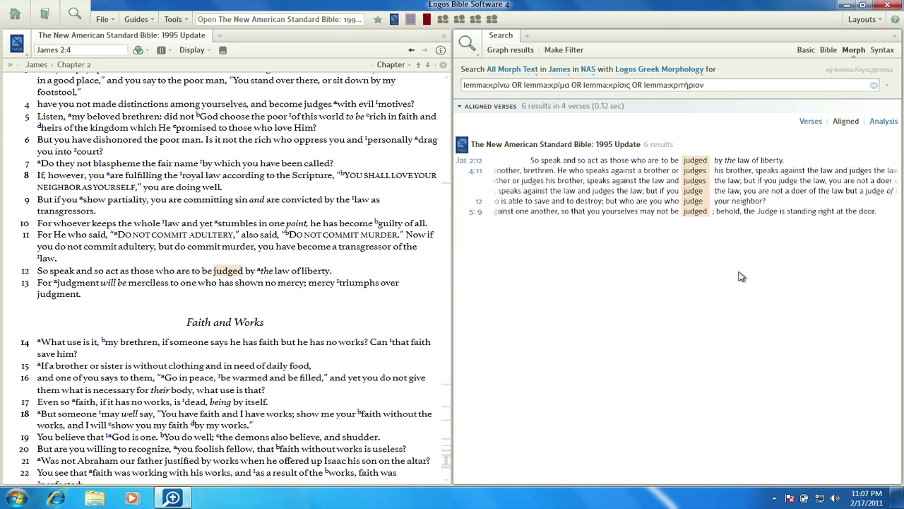
pyautogui.write('OR lemma')
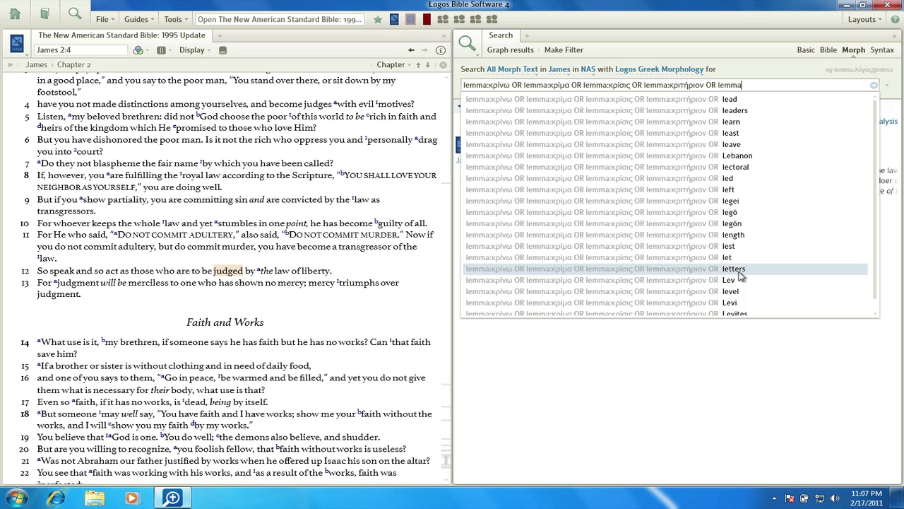
pyautogui.write(':kri')
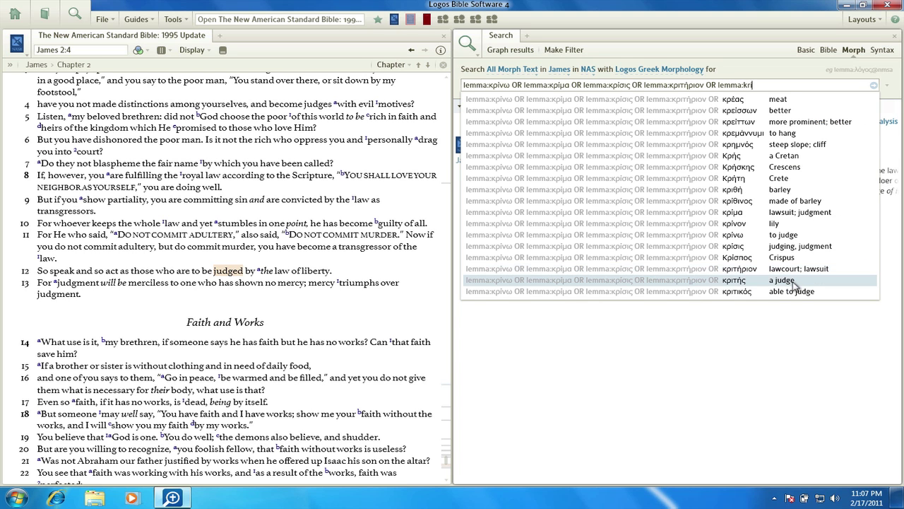
pyautogui.click(793, 281)
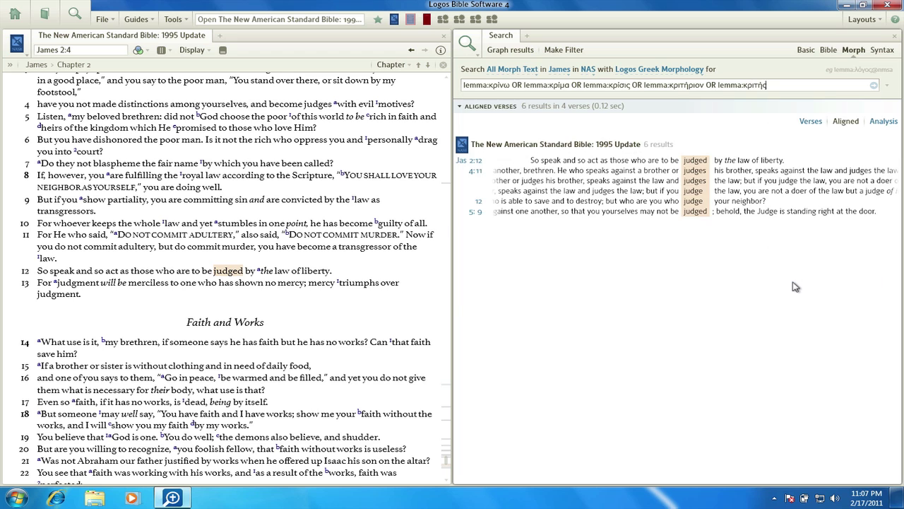
# Step: Add OR lemma:κριτικός (able to judge) to the query and run the combined Morph search
pyautogui.write('OR ')
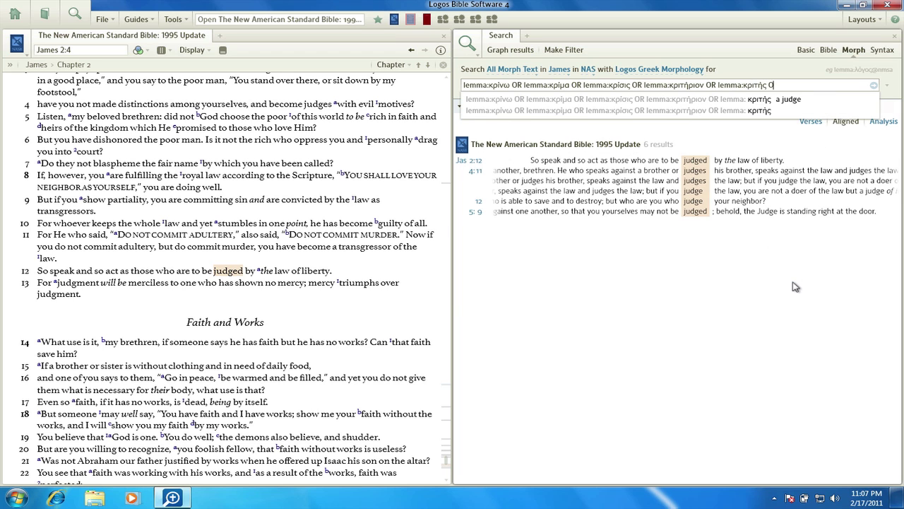
pyautogui.write('lemma:')
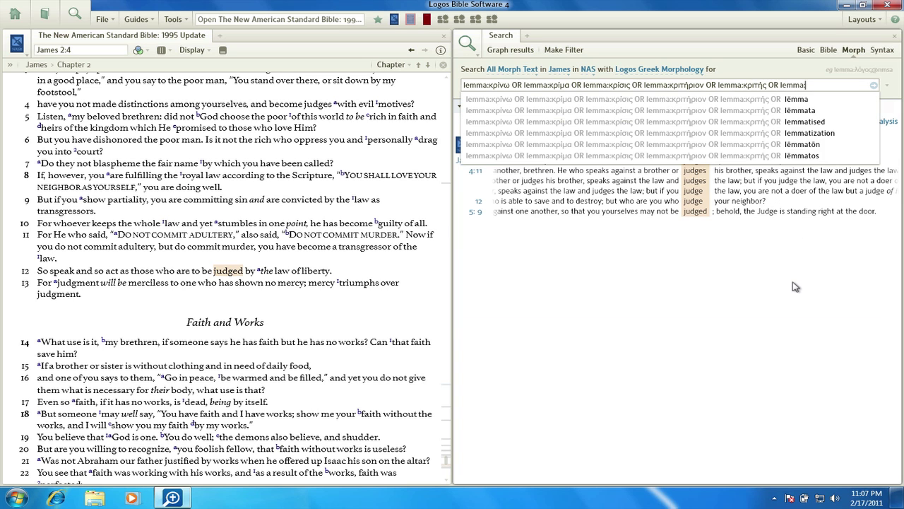
pyautogui.write('kri')
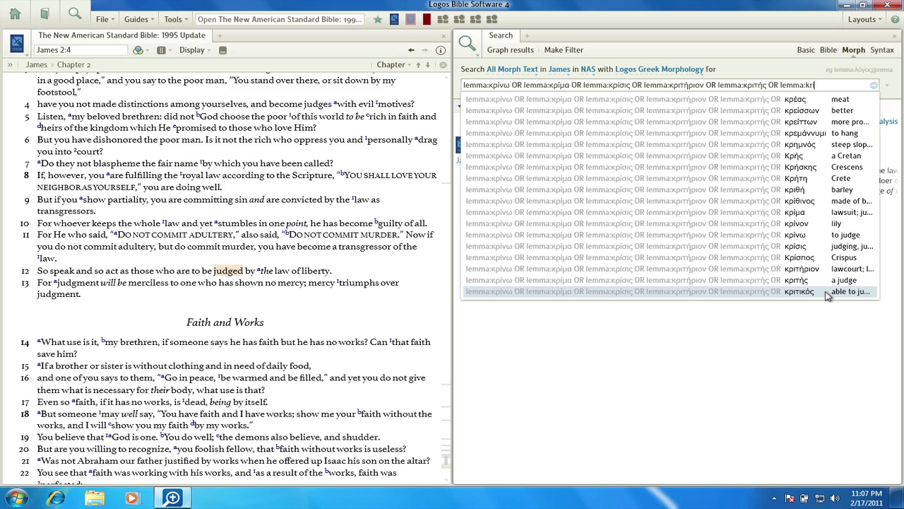
pyautogui.click(828, 292)
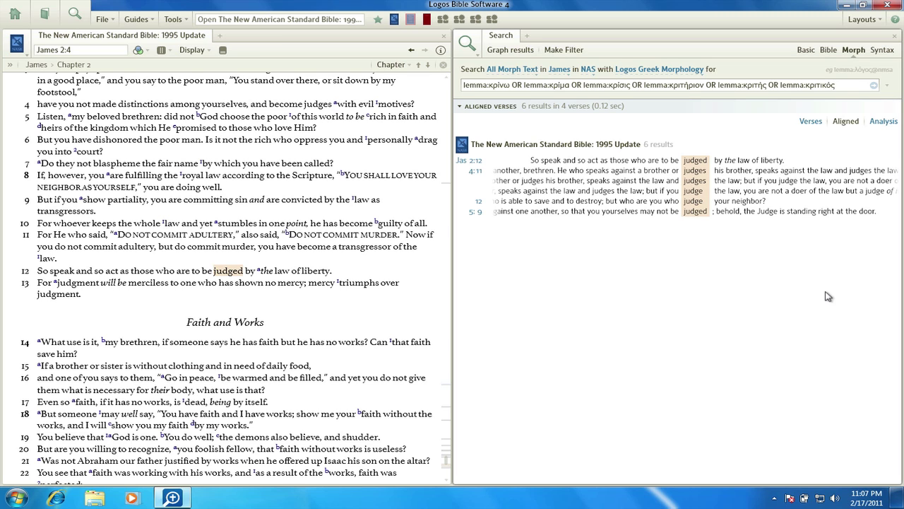
pyautogui.click(874, 87)
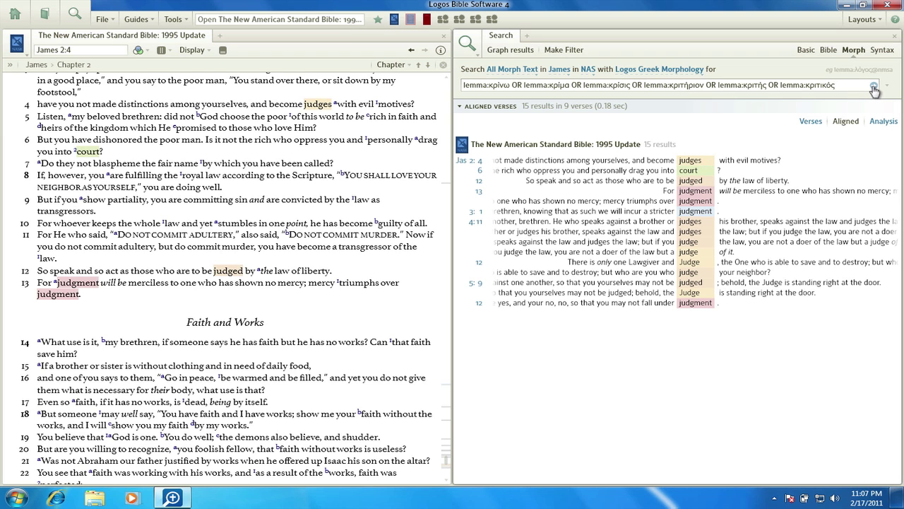